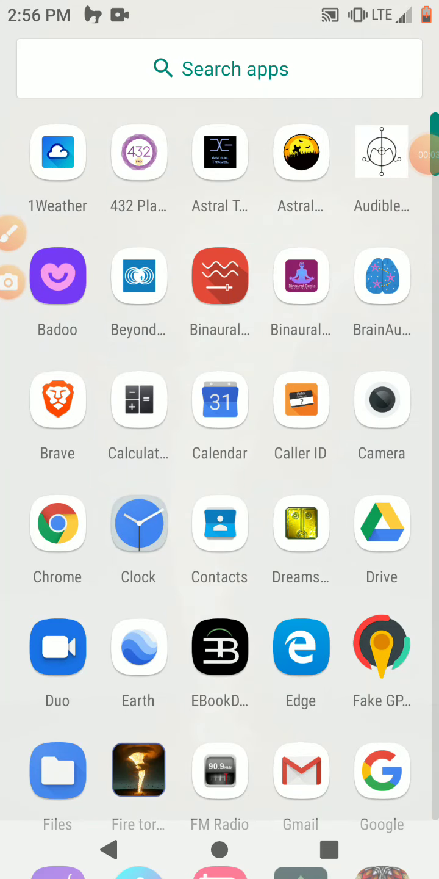
Launch the Kaleider kaleidoscope app from the Android app drawer.
scroll(234, 488, "down", 5)
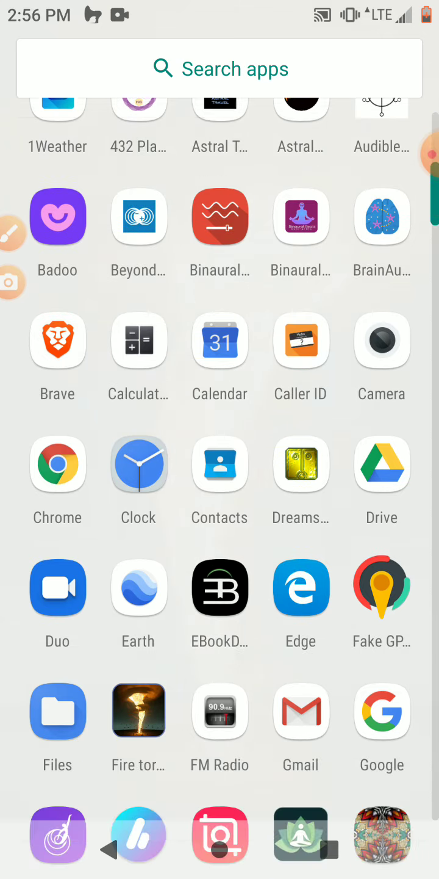
left_click(381, 652)
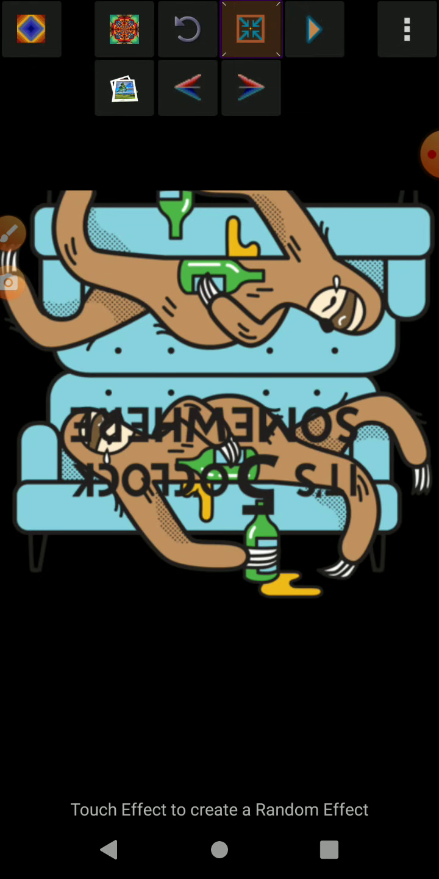
Load the black-and-white 119_mirror lace image from Recent files as the kaleidoscope source.
left_click(124, 87)
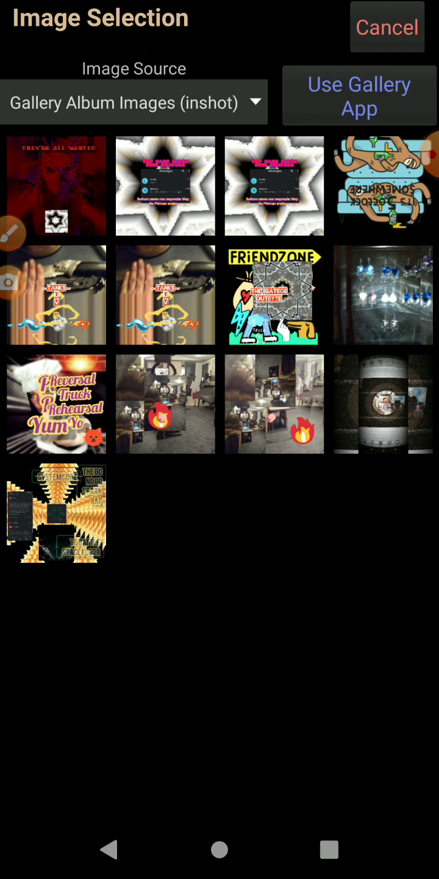
left_click(383, 185)
left_click(124, 87)
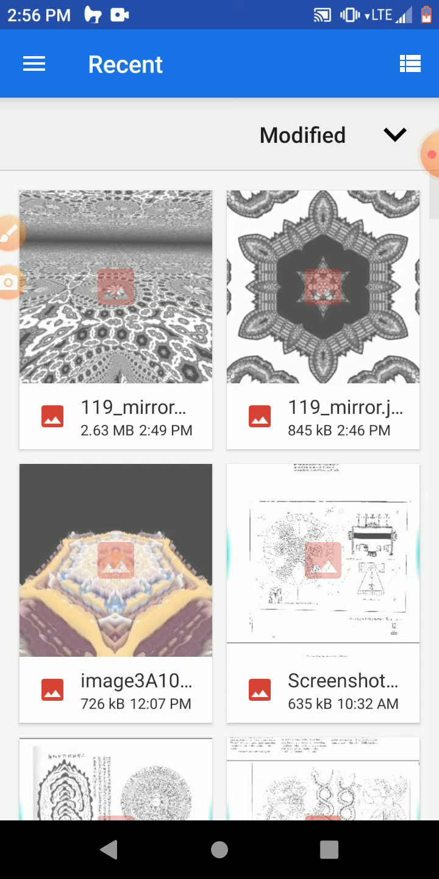
scroll(228, 496, "down", 1)
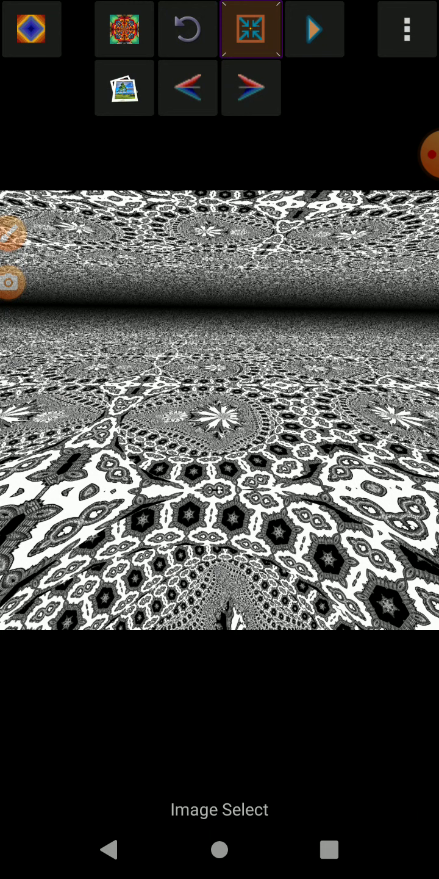
Open the music player and start an mp3 track playing with the mirrored visuals.
left_click(314, 29)
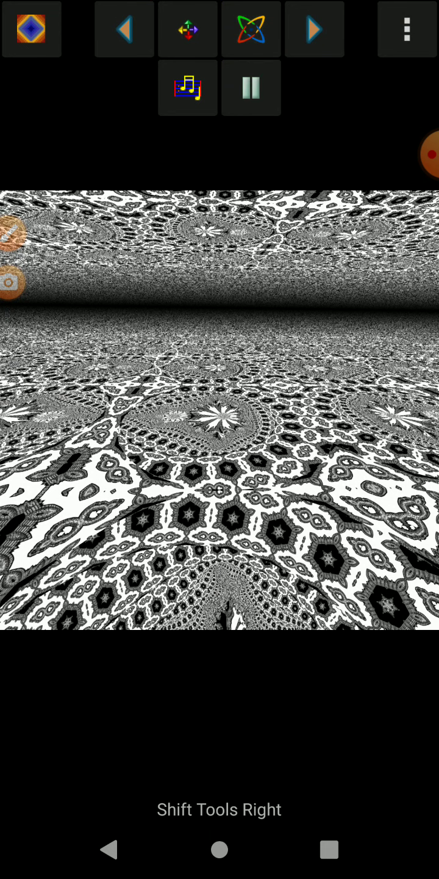
left_click(250, 88)
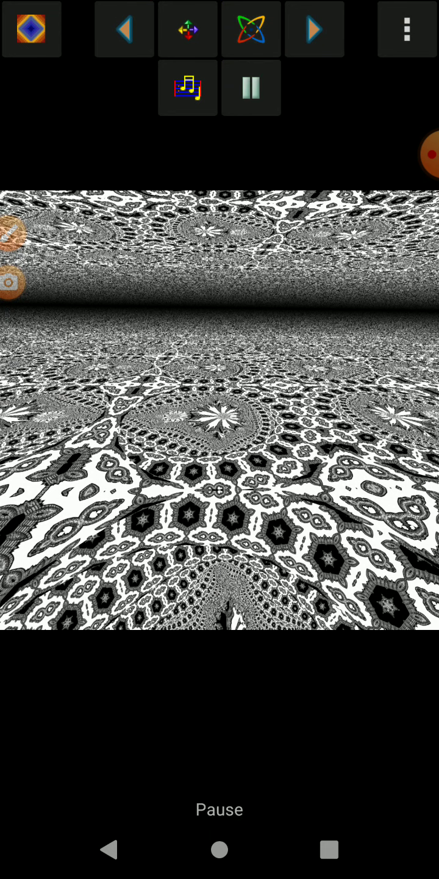
left_click(188, 88)
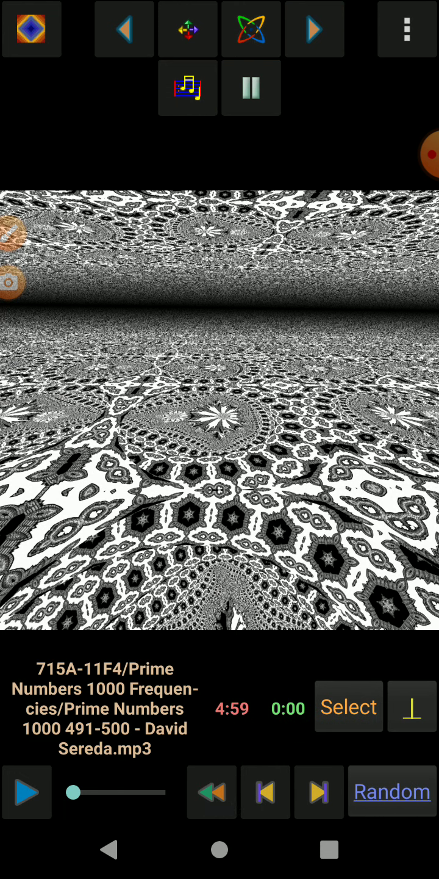
left_click(27, 792)
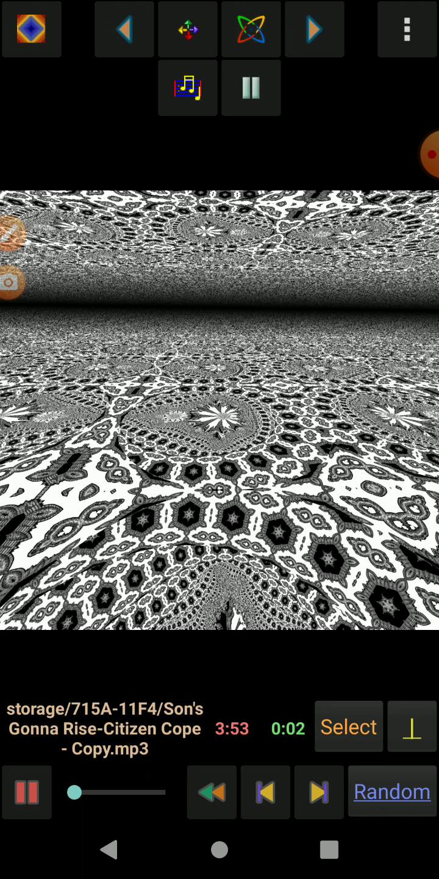
left_click(124, 29)
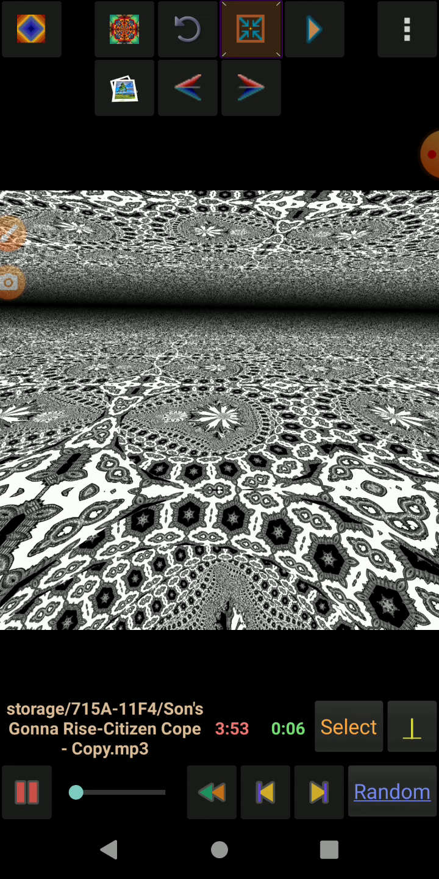
Skip ahead to the next track, 'I Am the Highway-Audioslave.mp3'.
left_click(315, 29)
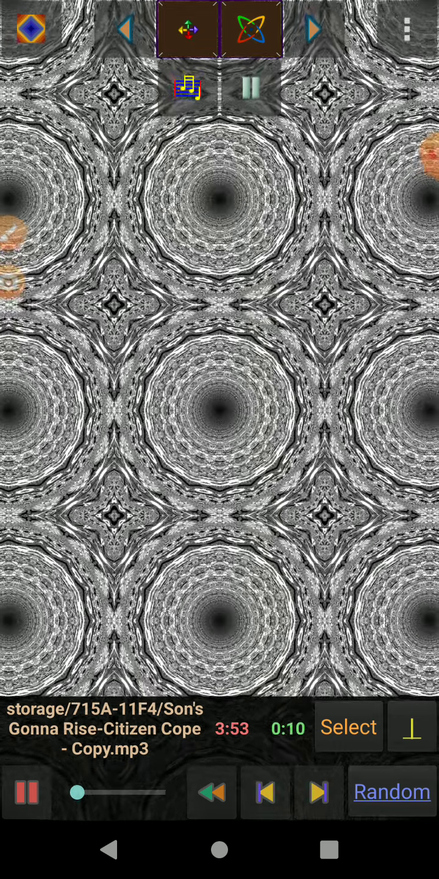
left_click(319, 792)
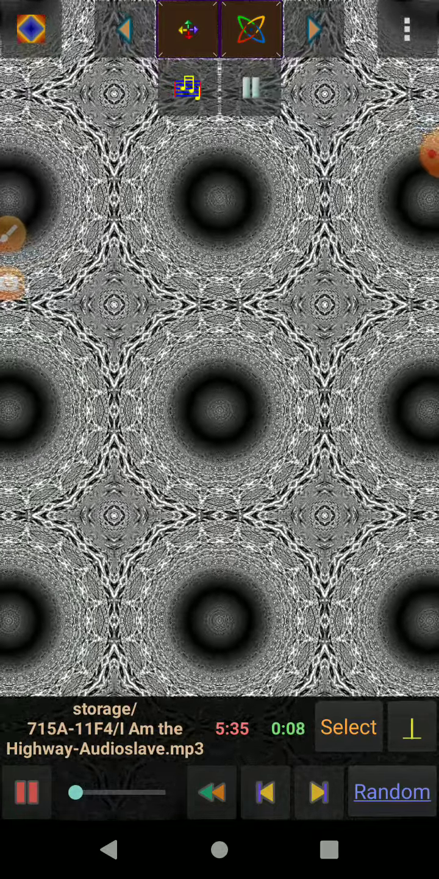
left_click(124, 30)
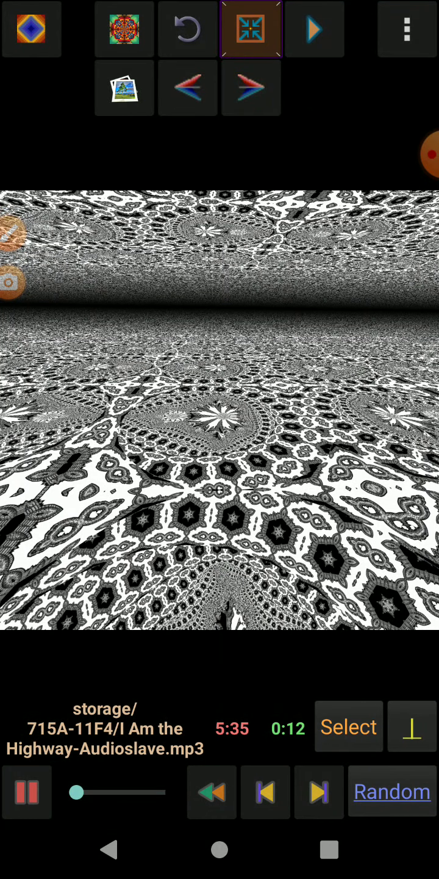
left_click(314, 29)
left_click(315, 29)
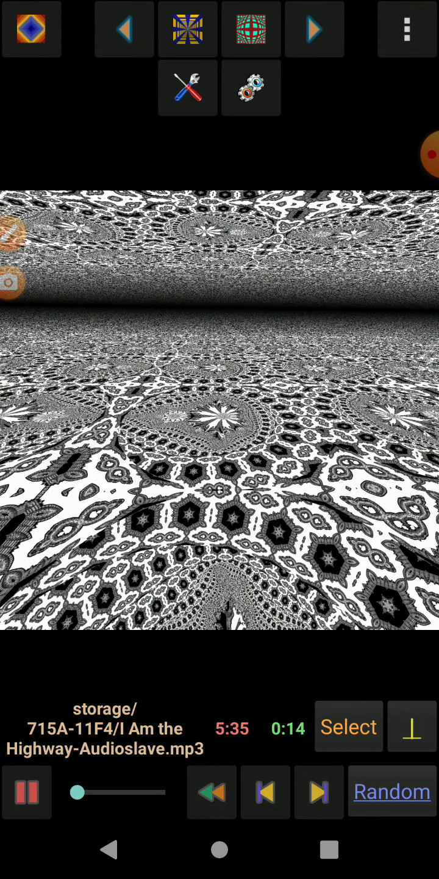
left_click(251, 29)
scroll(220, 442, "down", 5)
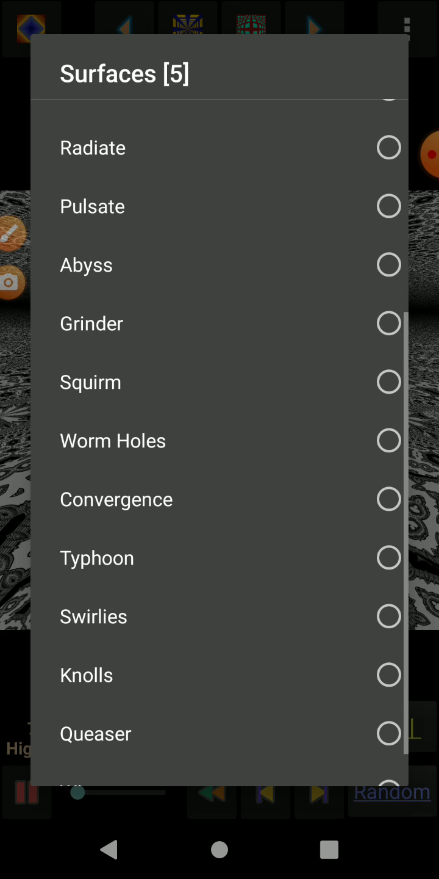
scroll(219, 442, "down", 1)
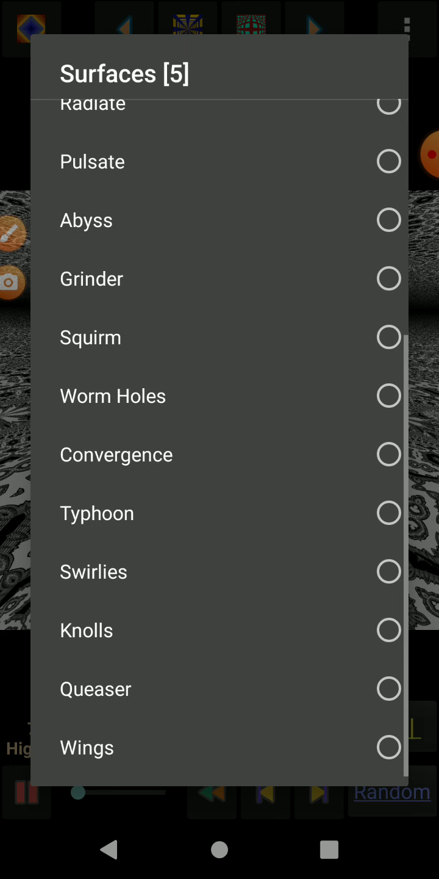
key("Escape")
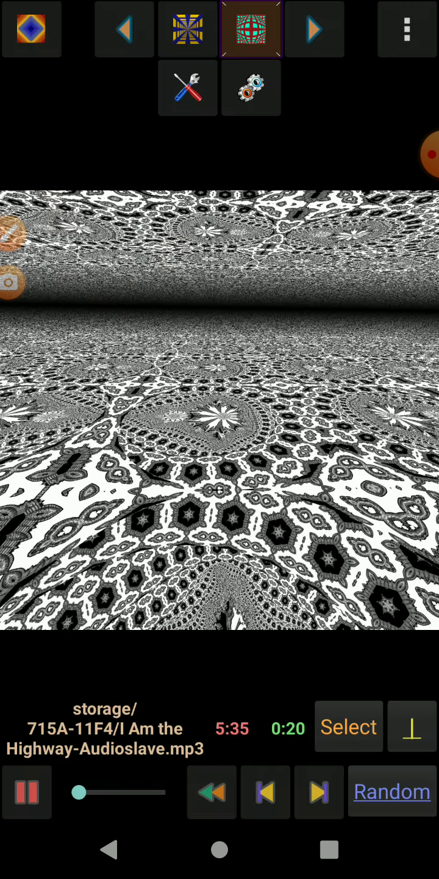
left_click(251, 87)
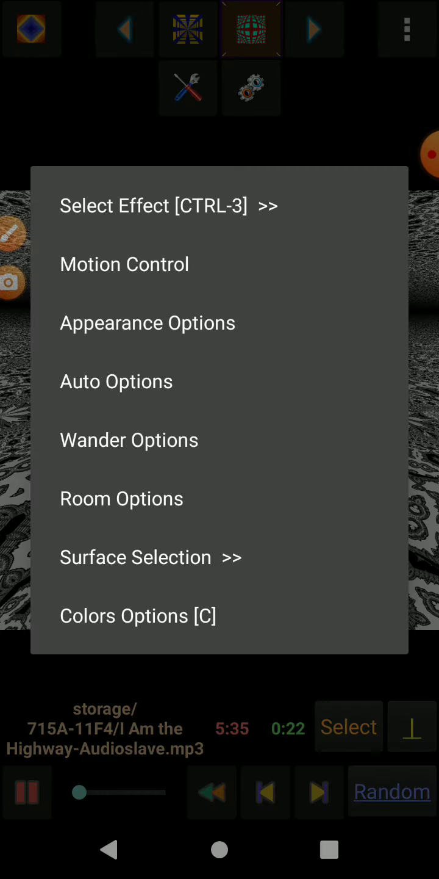
left_click(122, 499)
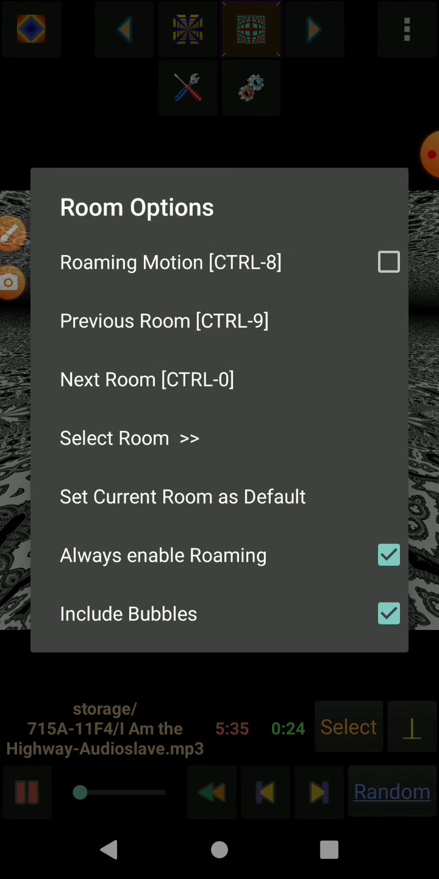
left_click(129, 437)
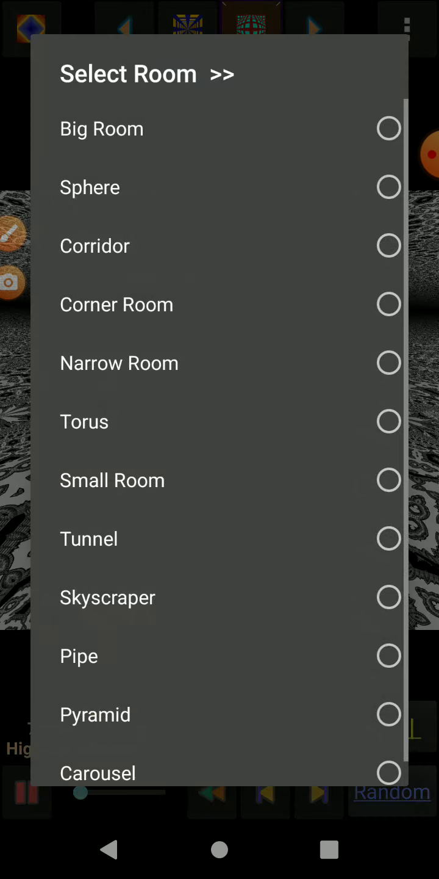
key("Escape")
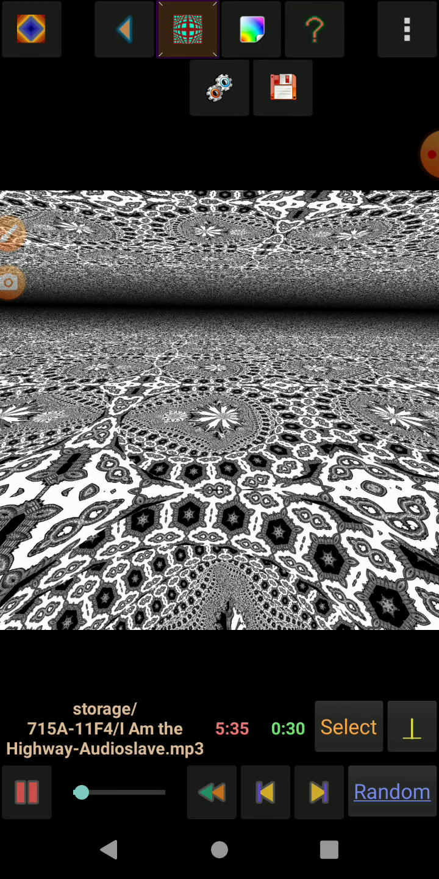
Pause and then resume the music playback.
left_click(251, 87)
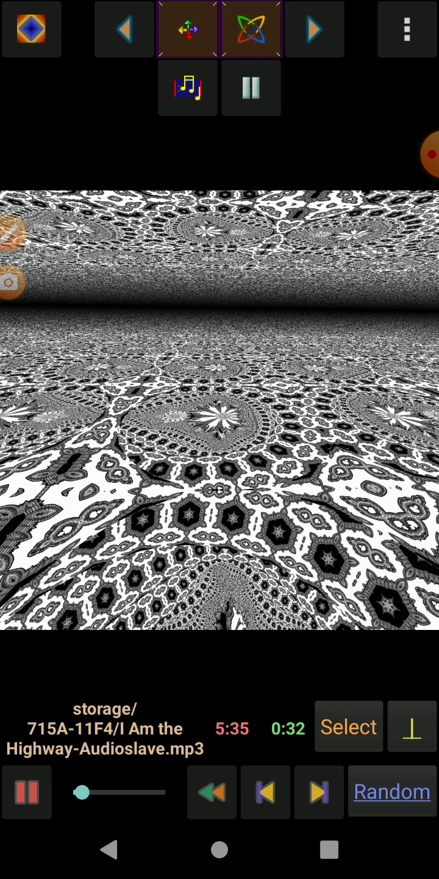
left_click(250, 87)
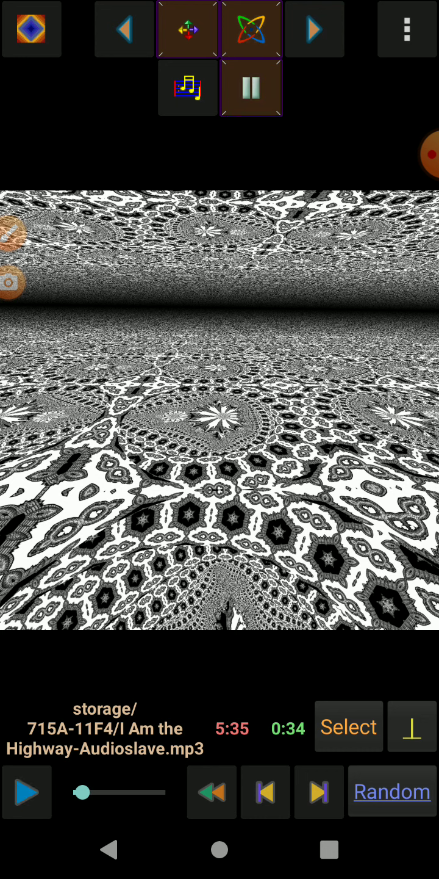
left_click(251, 86)
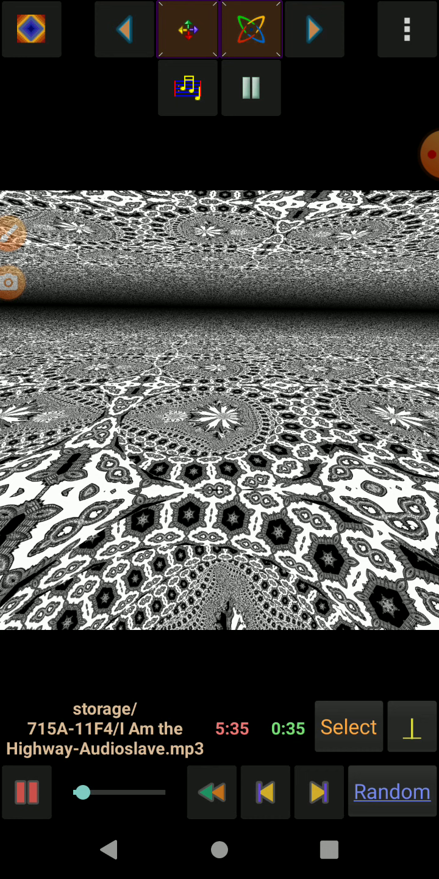
left_click(319, 792)
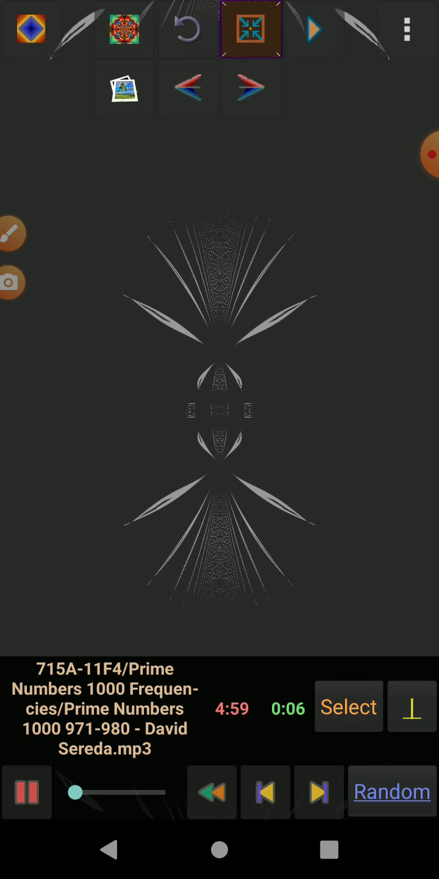
left_click(319, 792)
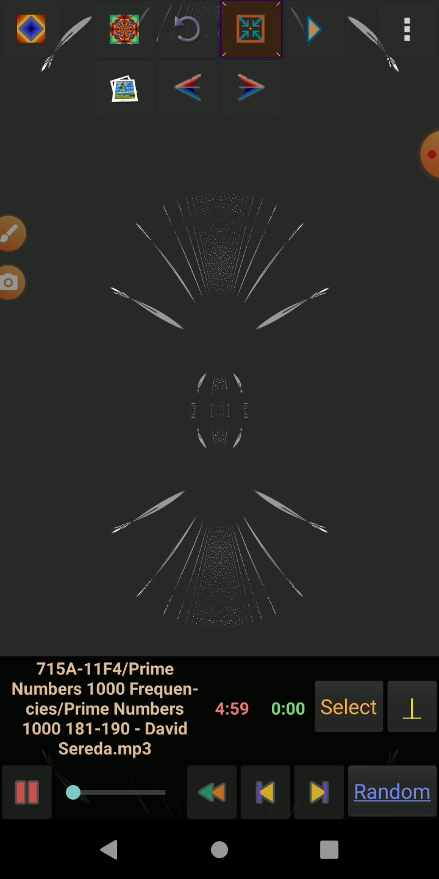
left_click(319, 792)
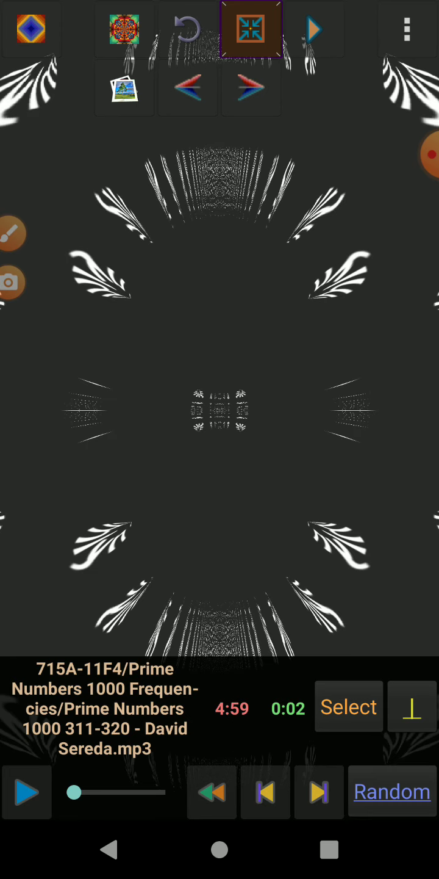
left_click(188, 88)
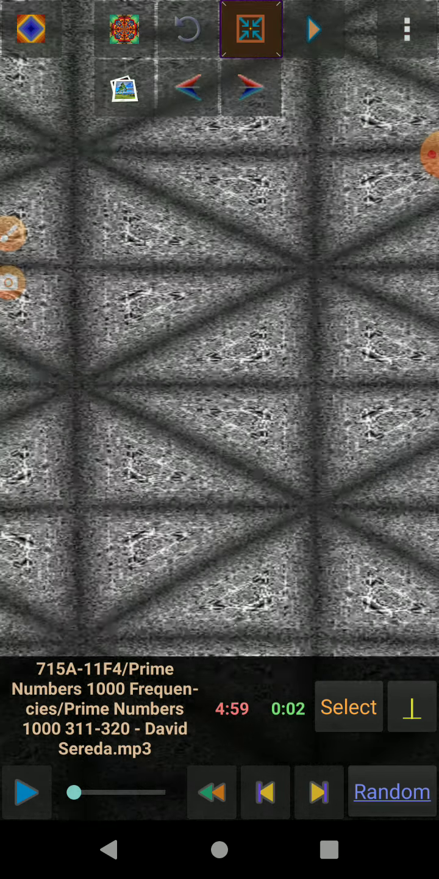
left_click(407, 28)
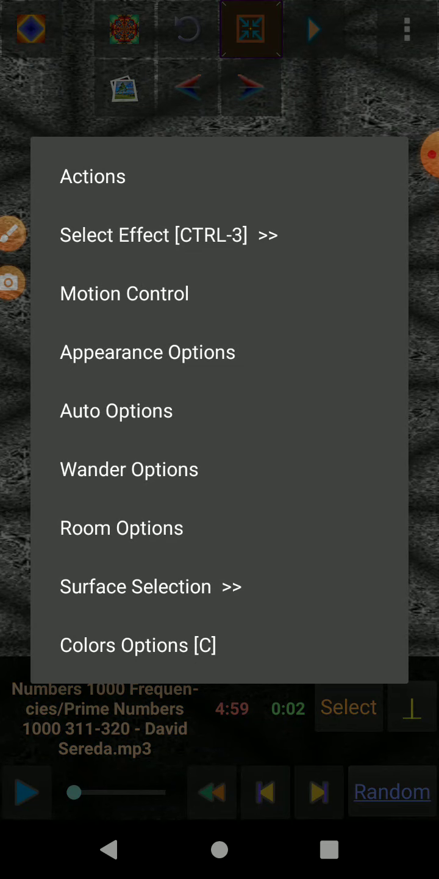
Check Wander Options (tile wandering and random rotations on, random zooming off) and close them unchanged.
left_click(129, 470)
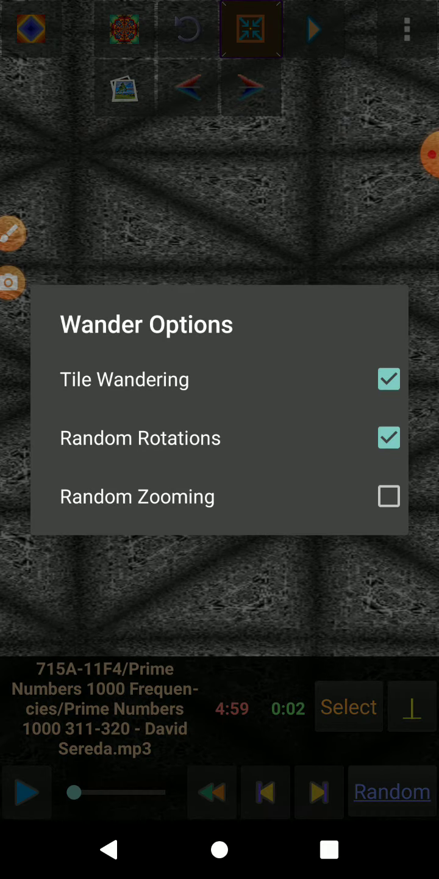
left_click(310, 774)
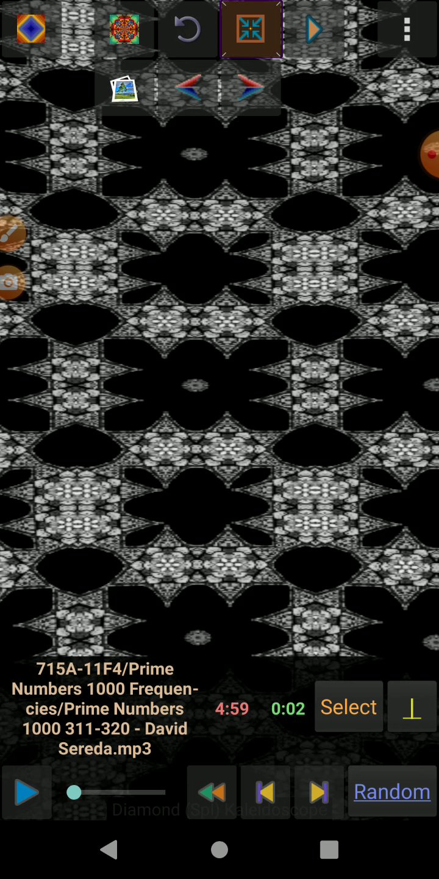
Switch the visuals to a new kaleidoscope effect from the motion and playback tools.
left_click(315, 28)
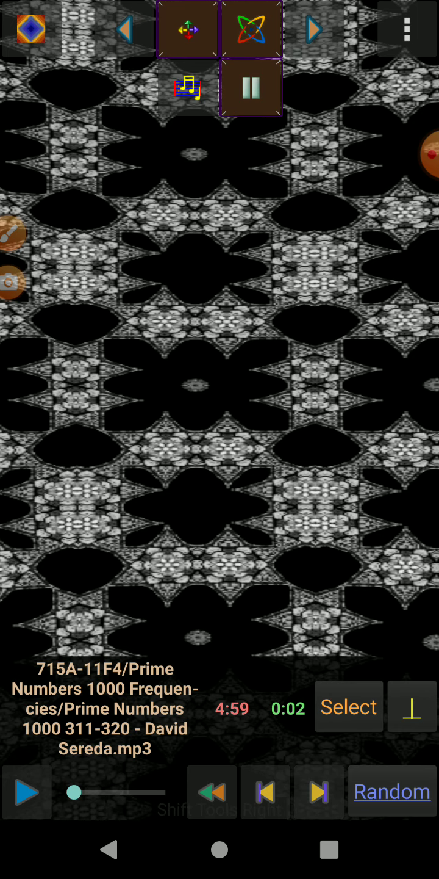
left_click(252, 87)
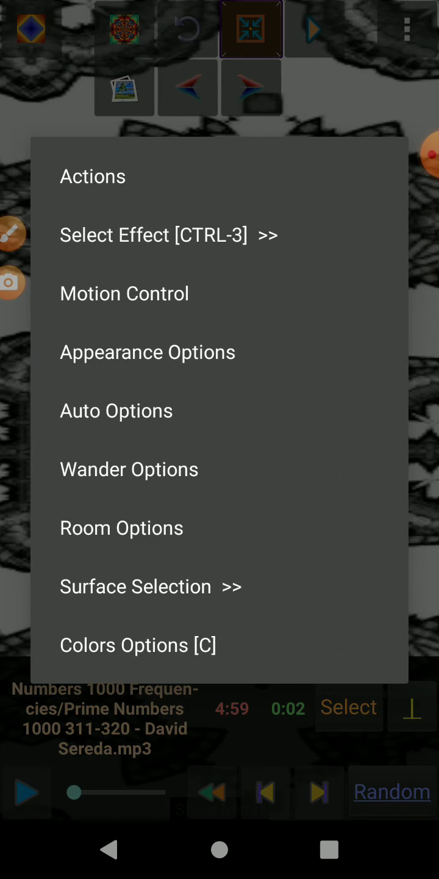
Check Auto Options unchanged, then toggle effect pausing twice to reach the Spike Tunnel effect.
left_click(116, 411)
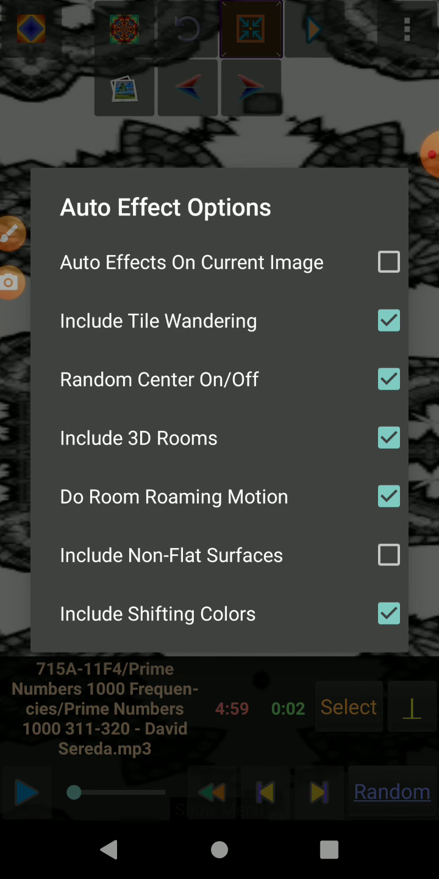
key("Escape")
left_click(314, 29)
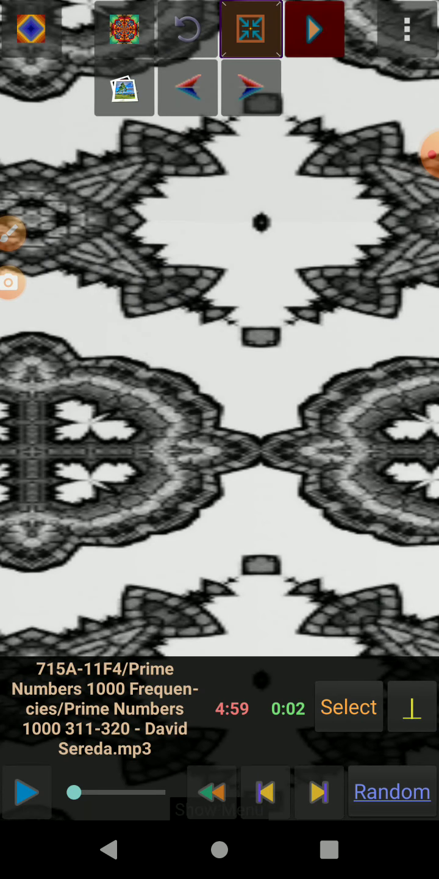
left_click(251, 87)
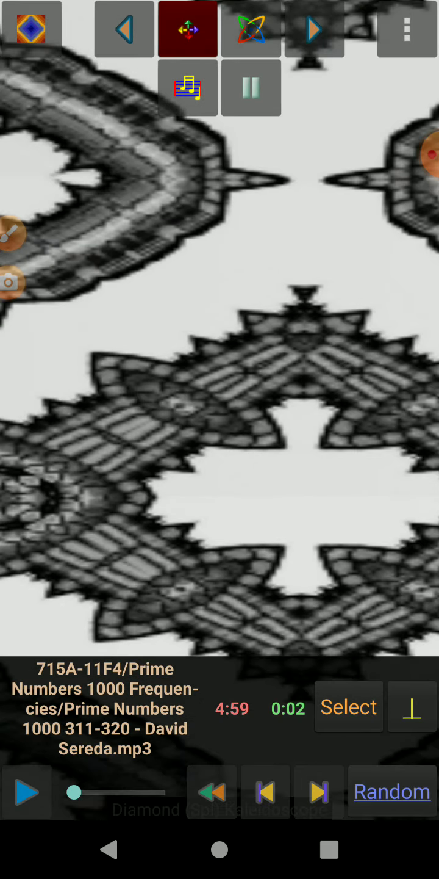
left_click(251, 88)
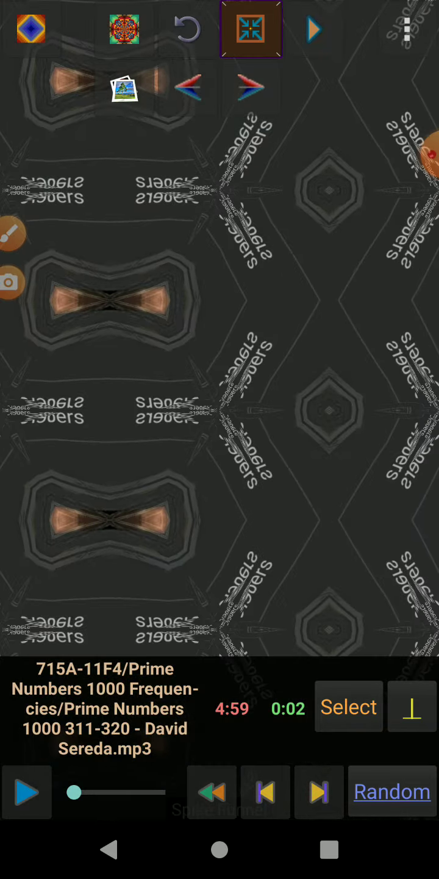
Advance through mirror effects: Squeeze-Stretch 3D, Left Side Angle Rectangle, then Ellipsoidal 3D Mirror.
left_click(250, 87)
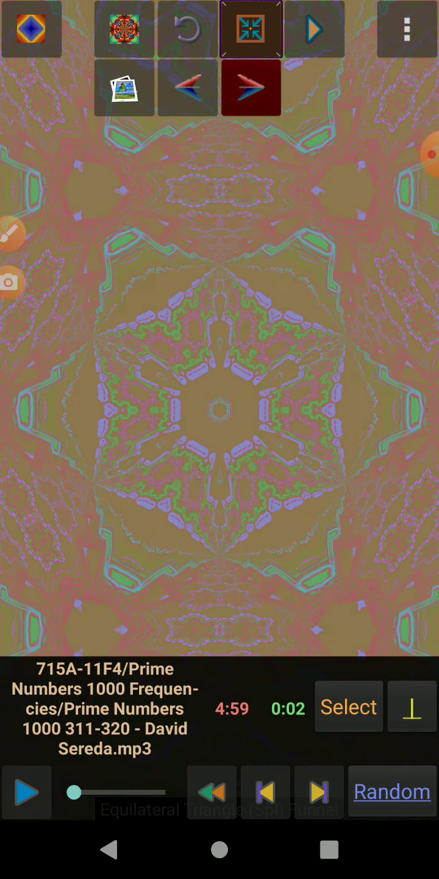
left_click(250, 87)
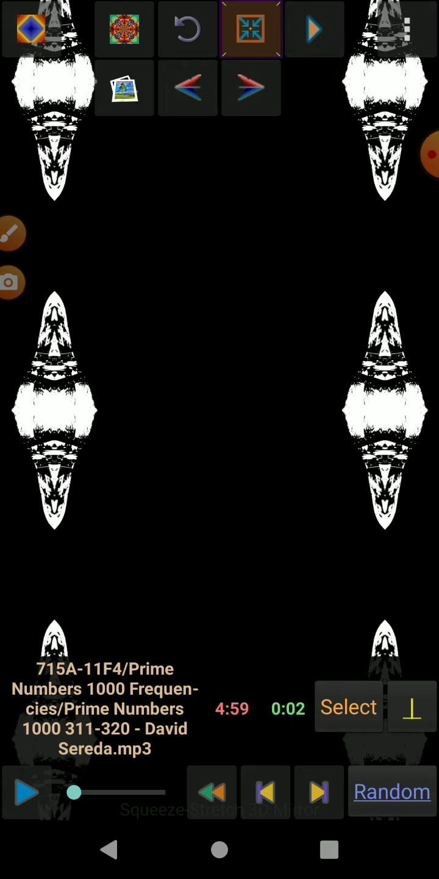
left_click(250, 87)
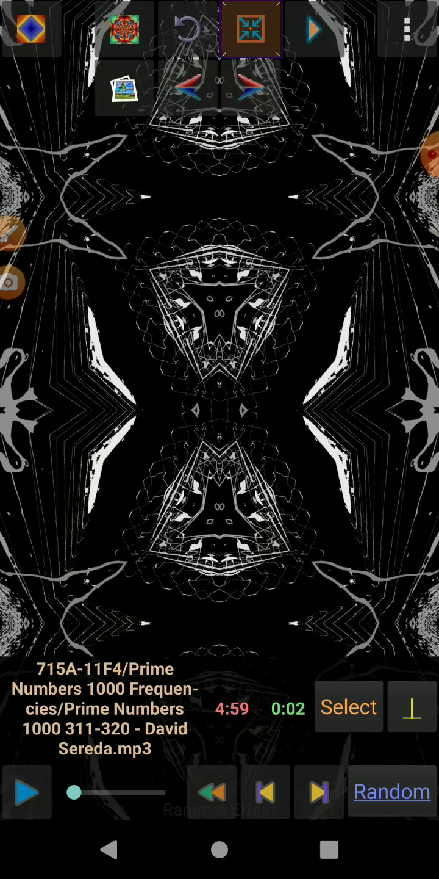
left_click(250, 87)
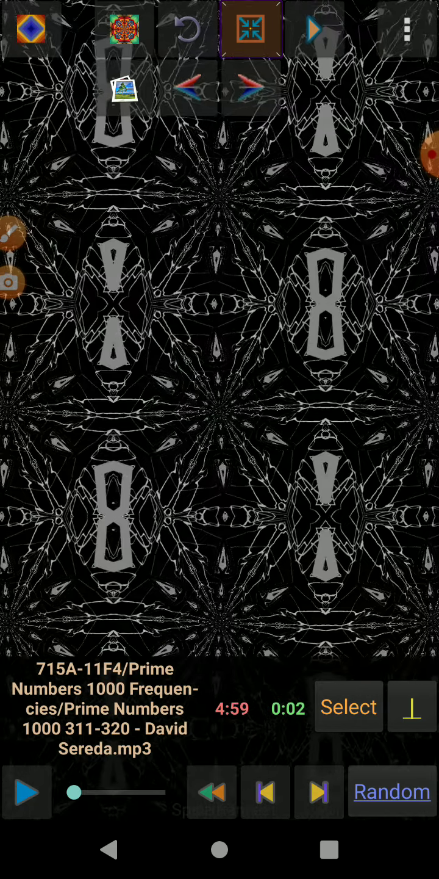
left_click(250, 87)
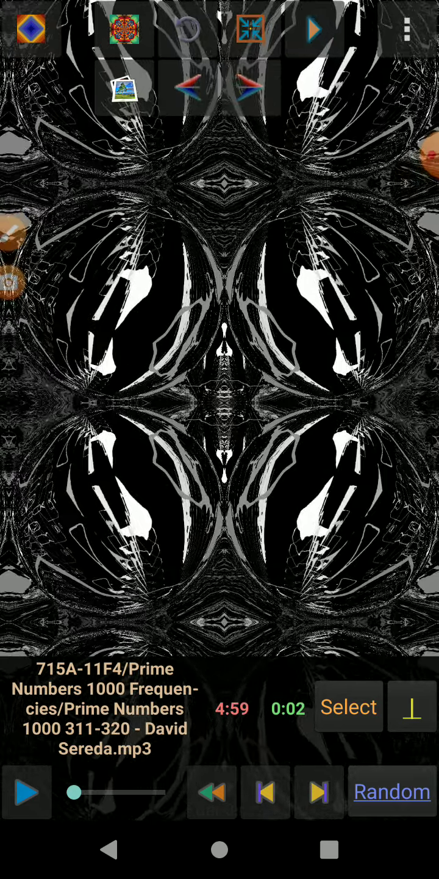
Step through several gallery images, then set the first gallery image as the source.
left_click(314, 29)
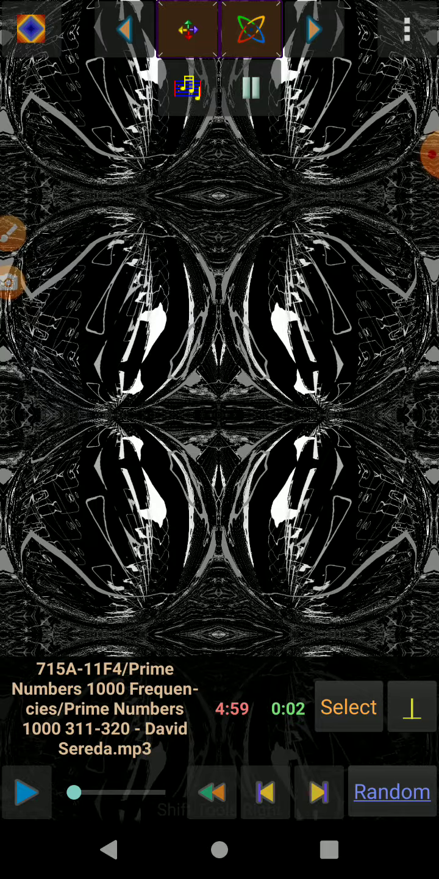
left_click(125, 29)
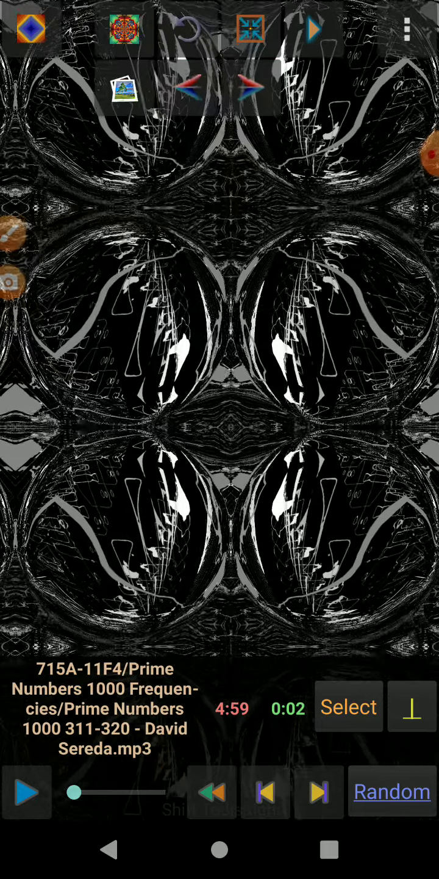
left_click(250, 87)
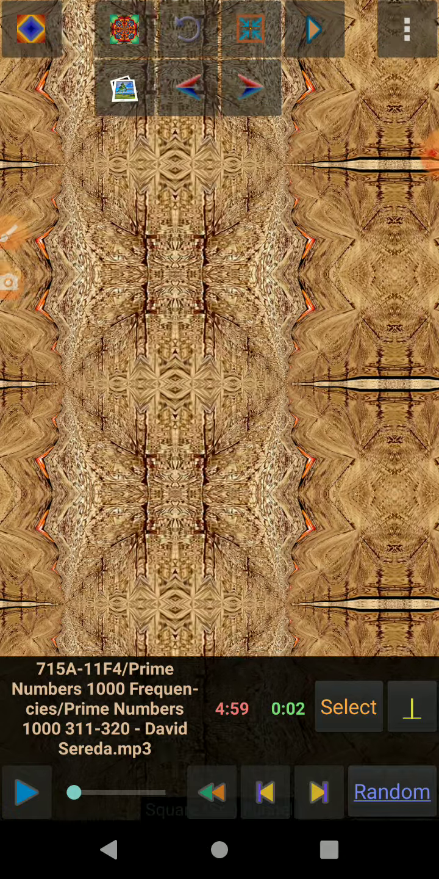
left_click(250, 87)
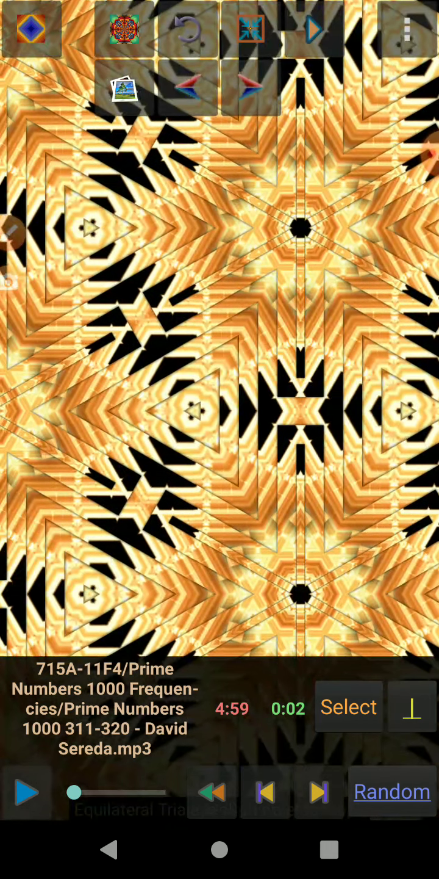
left_click(250, 86)
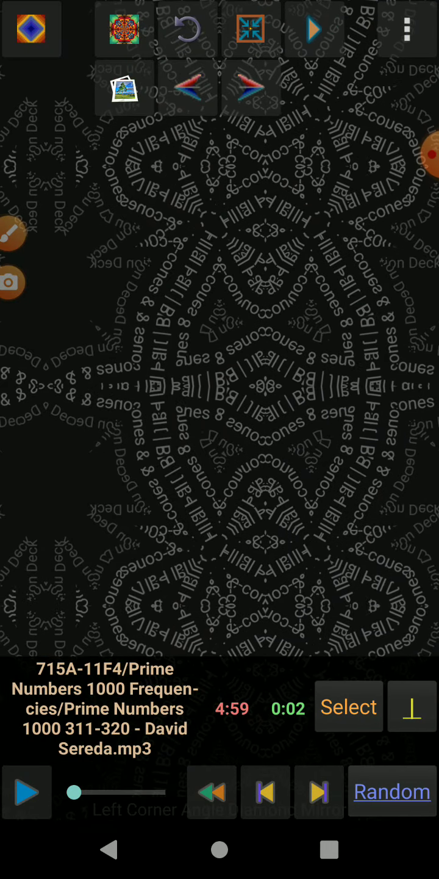
left_click(251, 86)
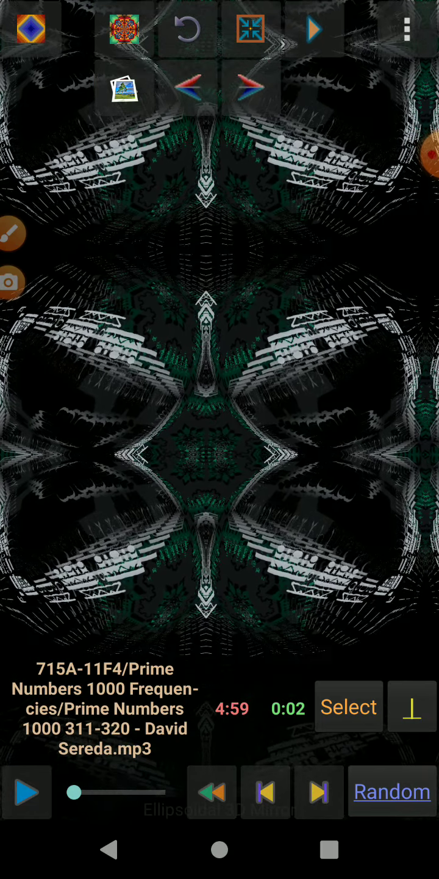
left_click(123, 90)
left_click(56, 186)
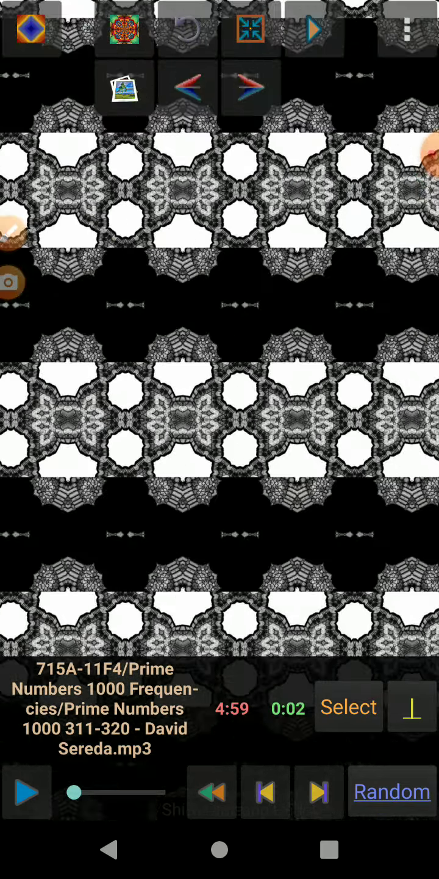
key("Menu")
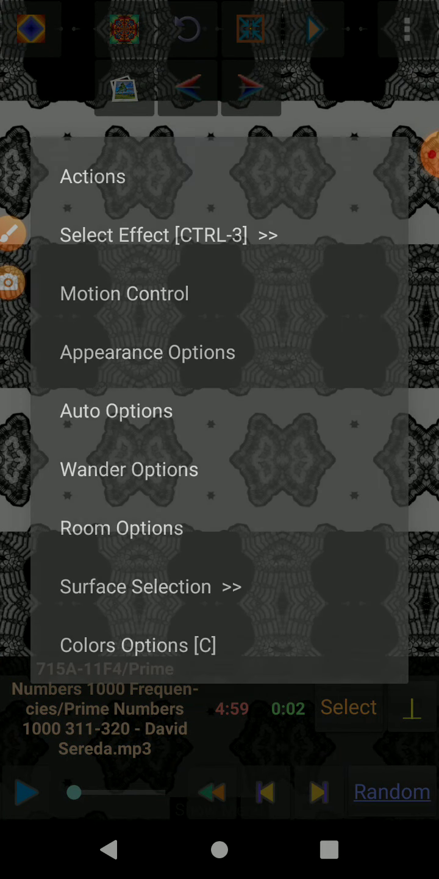
left_click(122, 528)
left_click(220, 437)
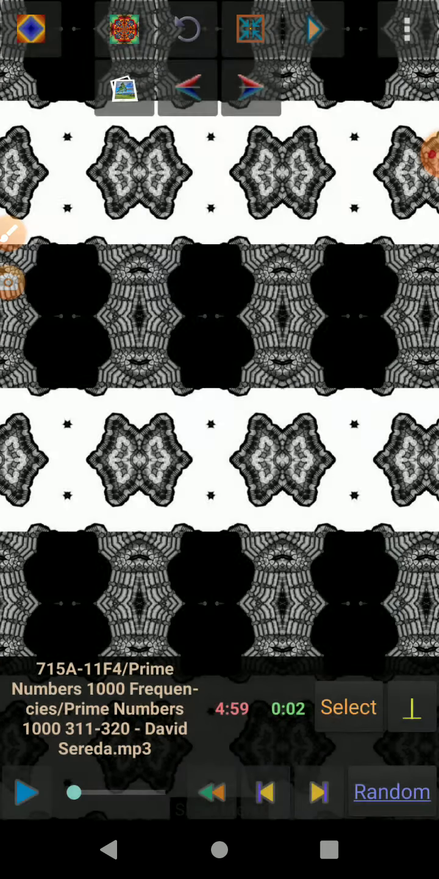
scroll(220, 443, "down", 1)
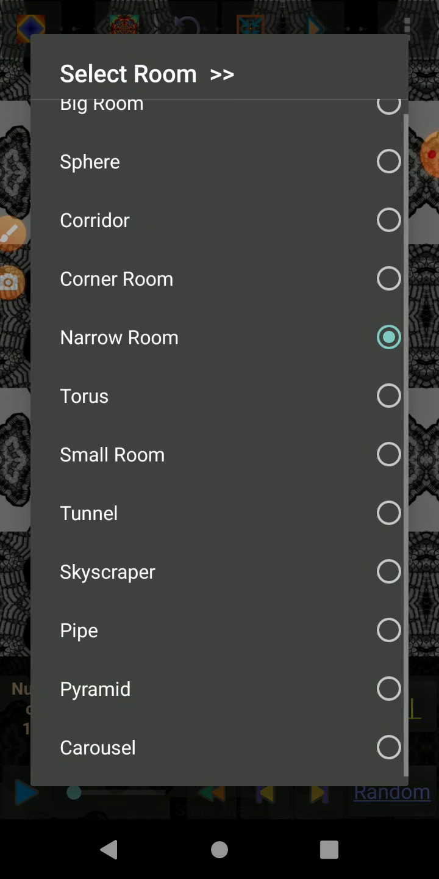
key("Escape")
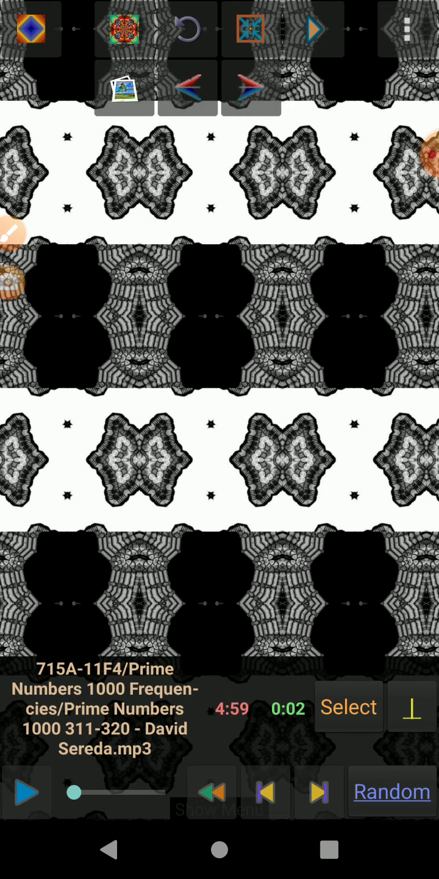
Re-centre the kaleidoscope pattern and toggle effect-change pausing twice.
left_click(250, 29)
left_click(251, 87)
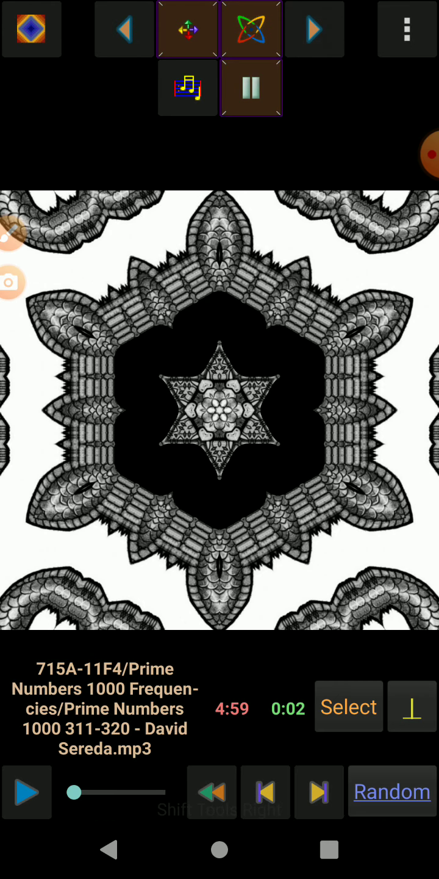
left_click(251, 87)
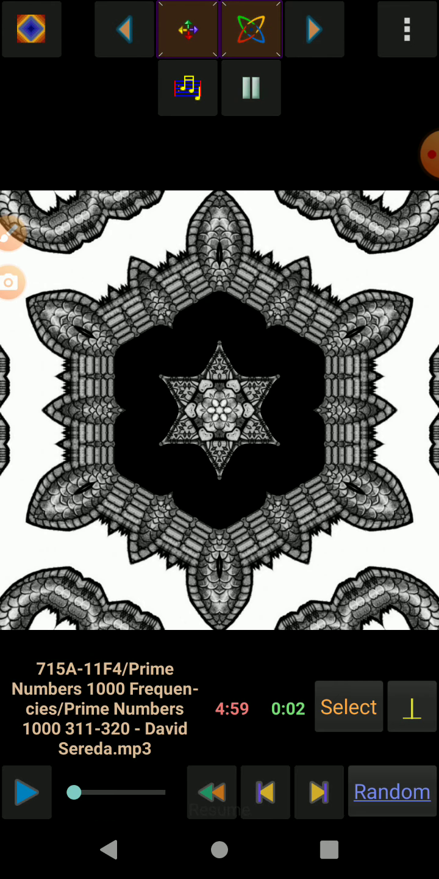
left_click(251, 87)
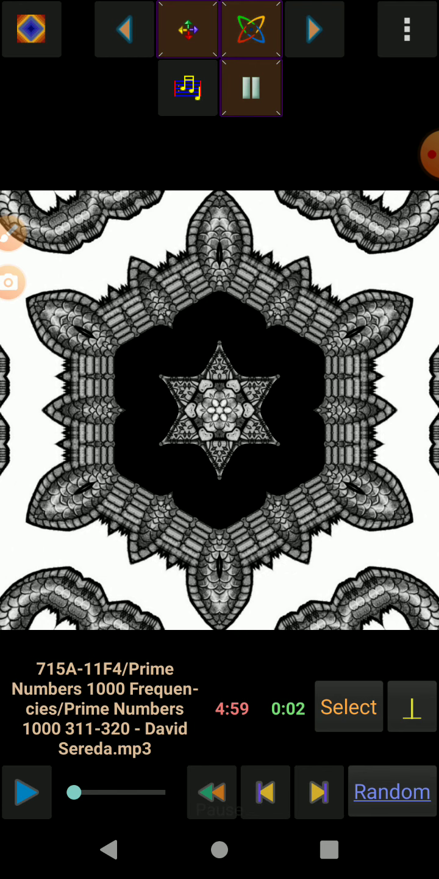
Revert the kaleidoscope source to the original image.
left_click(125, 29)
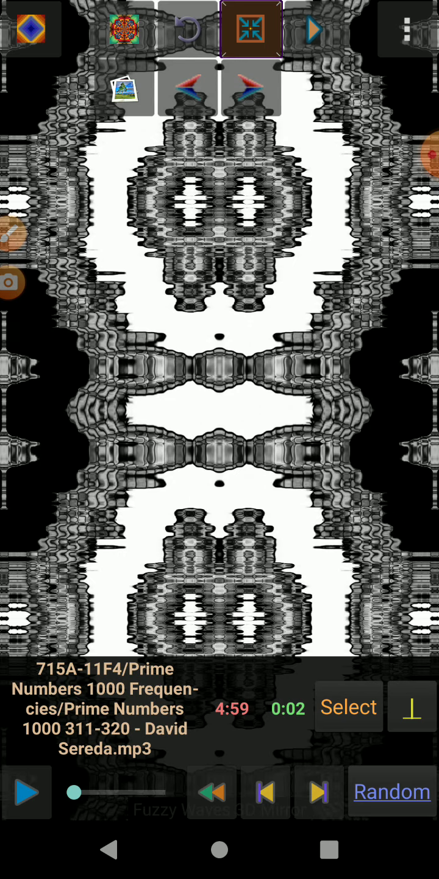
left_click(188, 30)
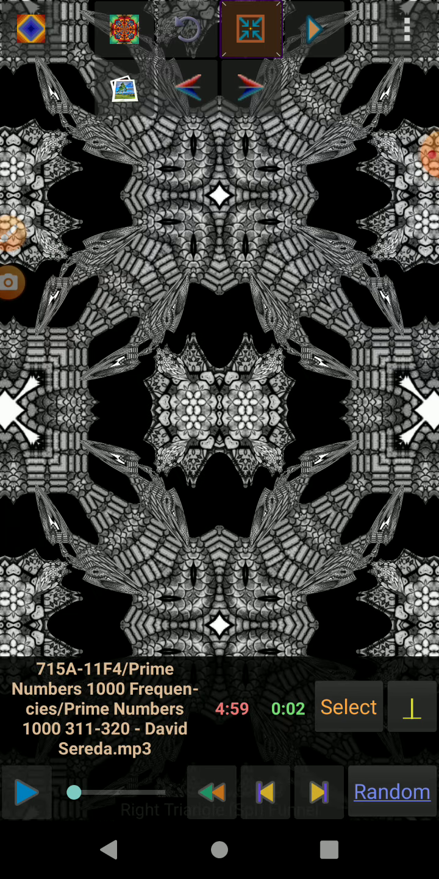
left_click(314, 29)
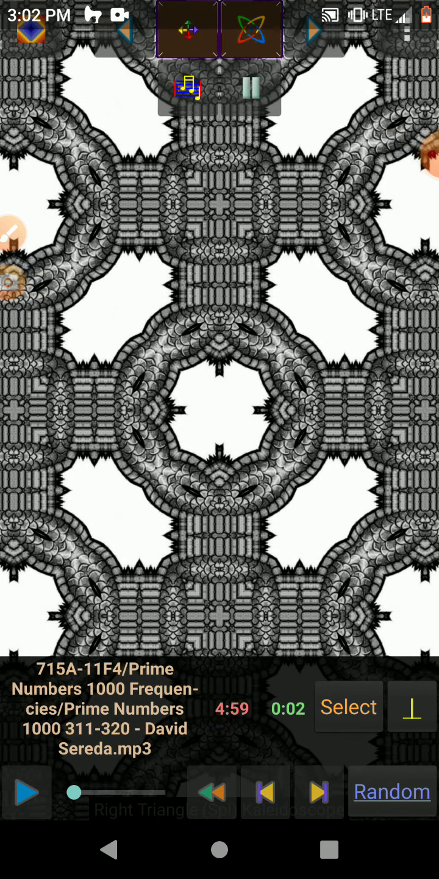
Pull the notification shade and quick settings down over the Right Triangle kaleidoscope visuals.
left_click_drag(220, 13, 220, 427)
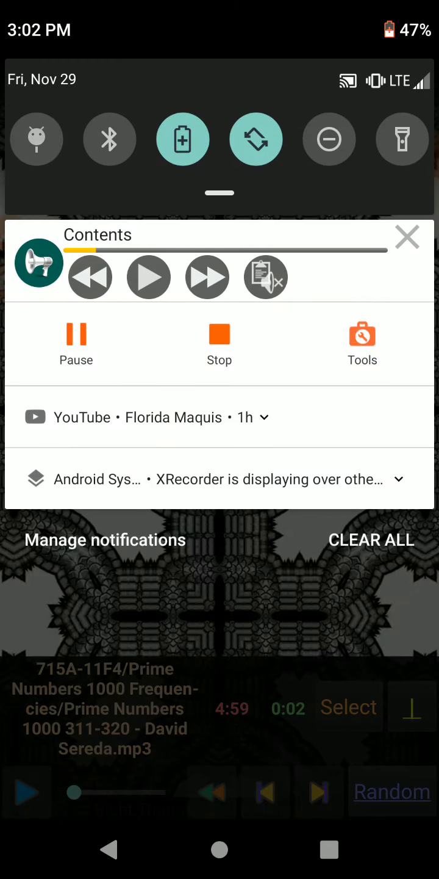